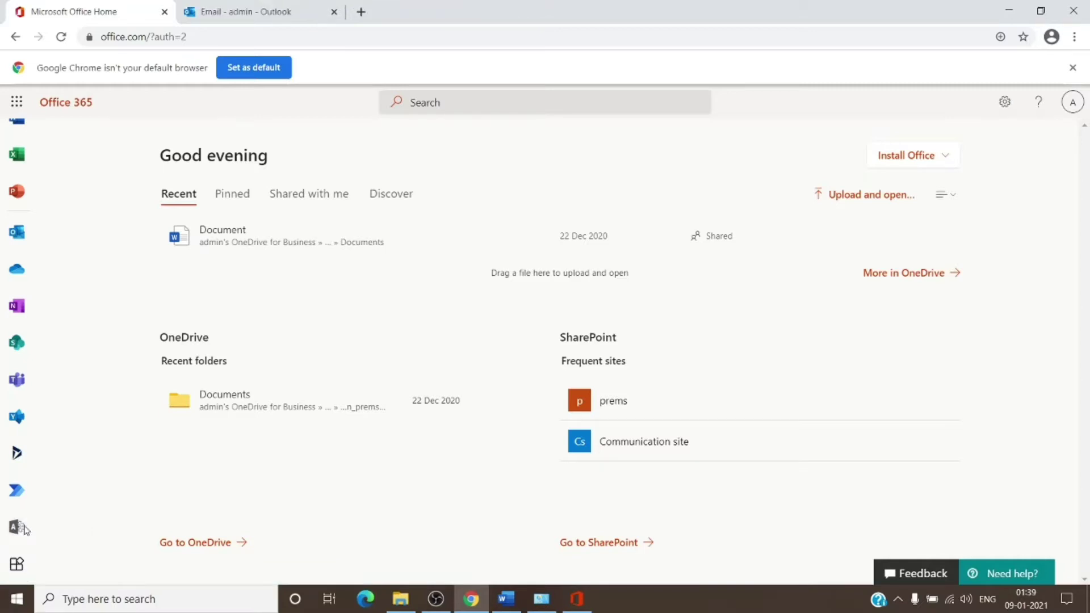
# - Open the Microsoft 365 admin center from Office Home and show all navigation entries, including the specialised admin centers
pyautogui.click(23, 530)
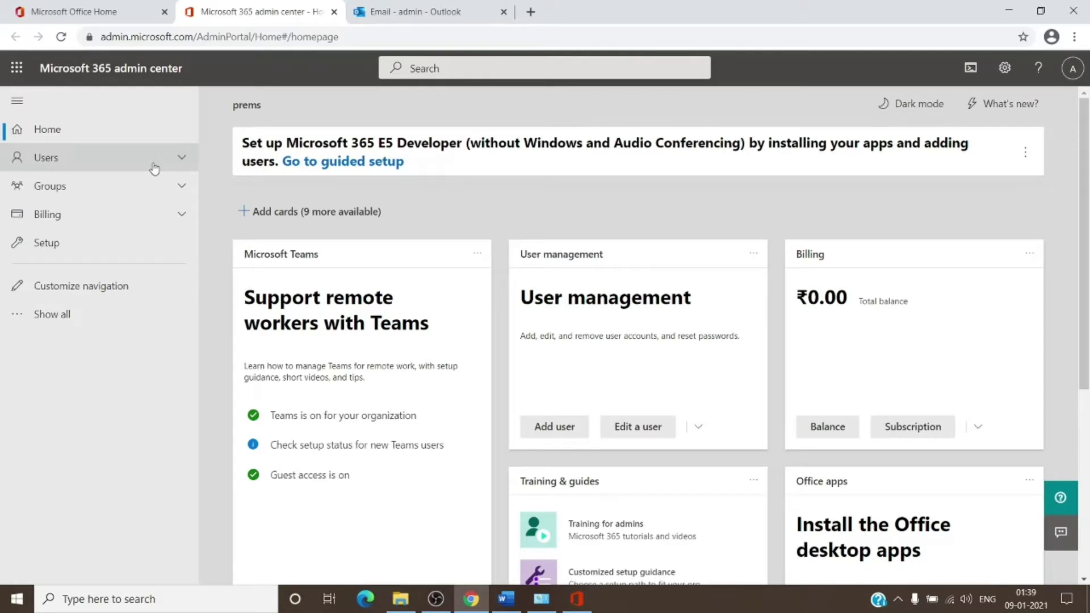
pyautogui.click(67, 319)
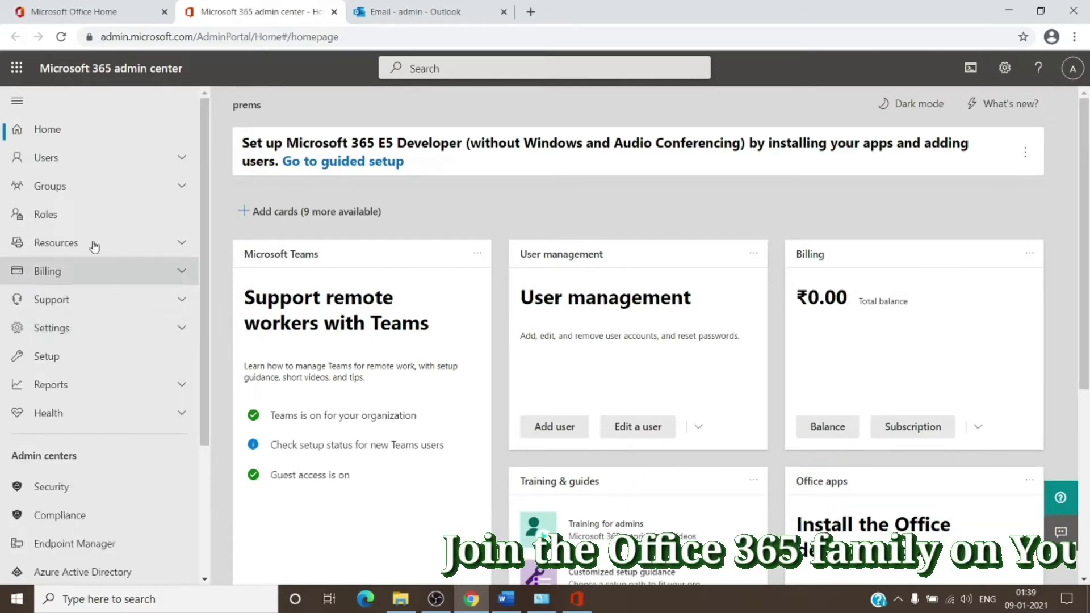
pyautogui.scroll(-1, 93, 298)
pyautogui.scroll(-2, 93, 301)
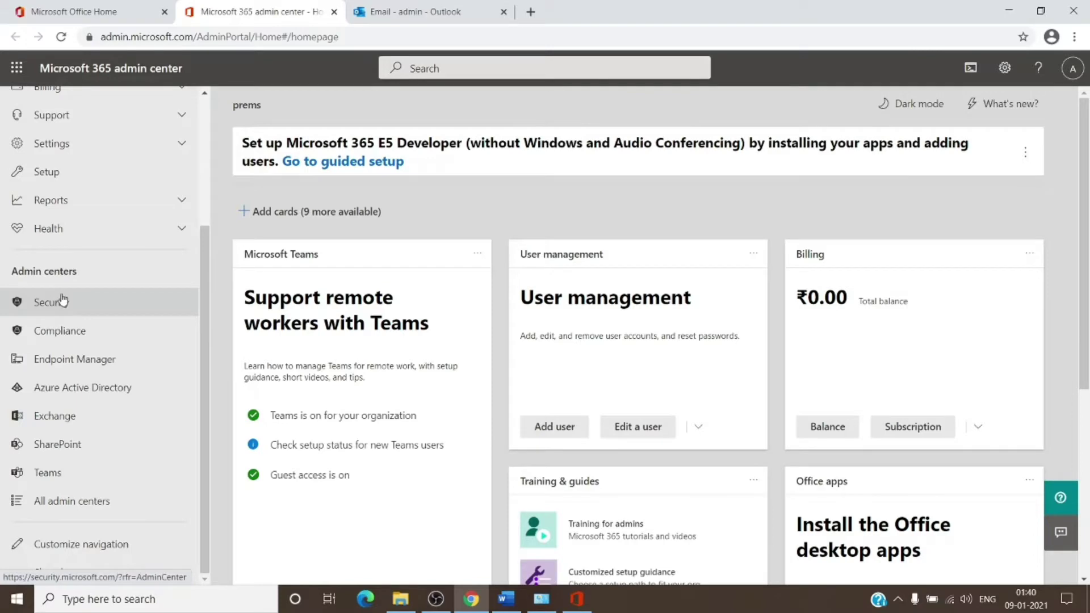
pyautogui.scroll(3, 78, 441)
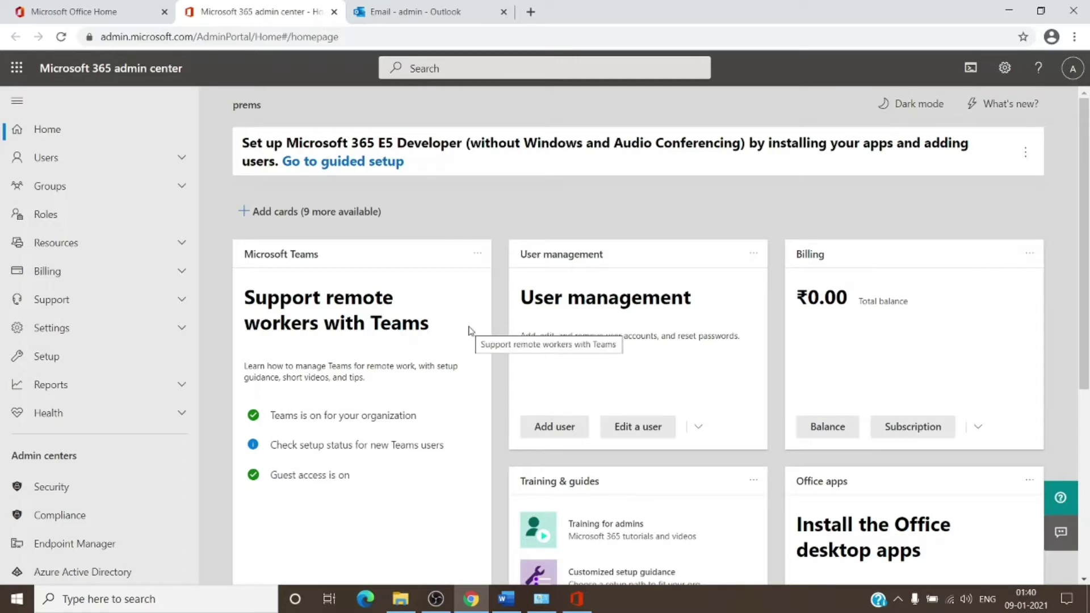
# - Expand the Users section and view the Active users, Contacts, Guest users and Deleted users pages in turn
pyautogui.click(180, 162)
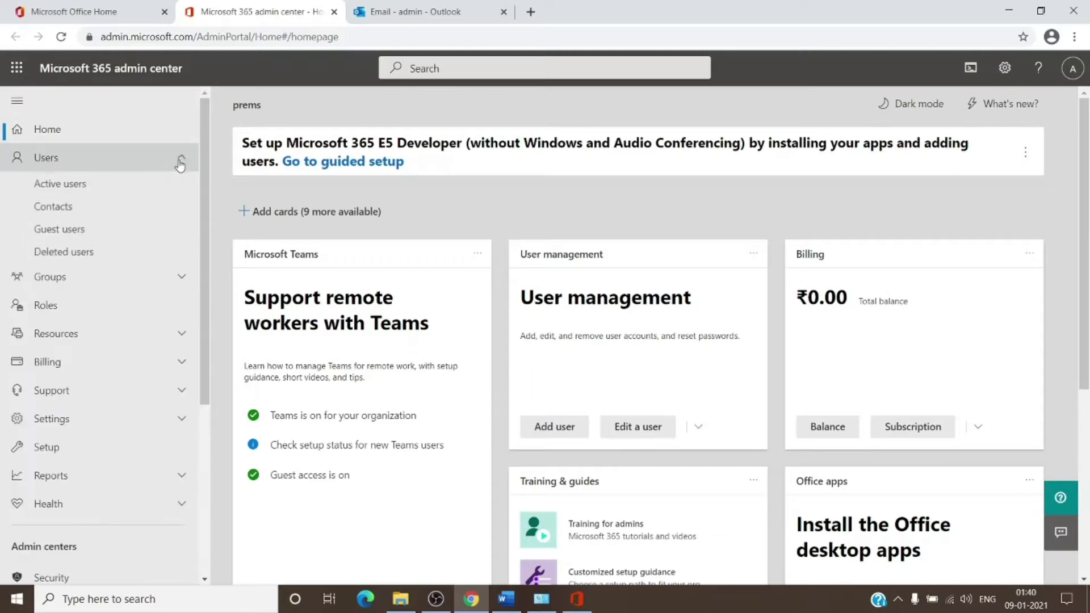
pyautogui.click(144, 188)
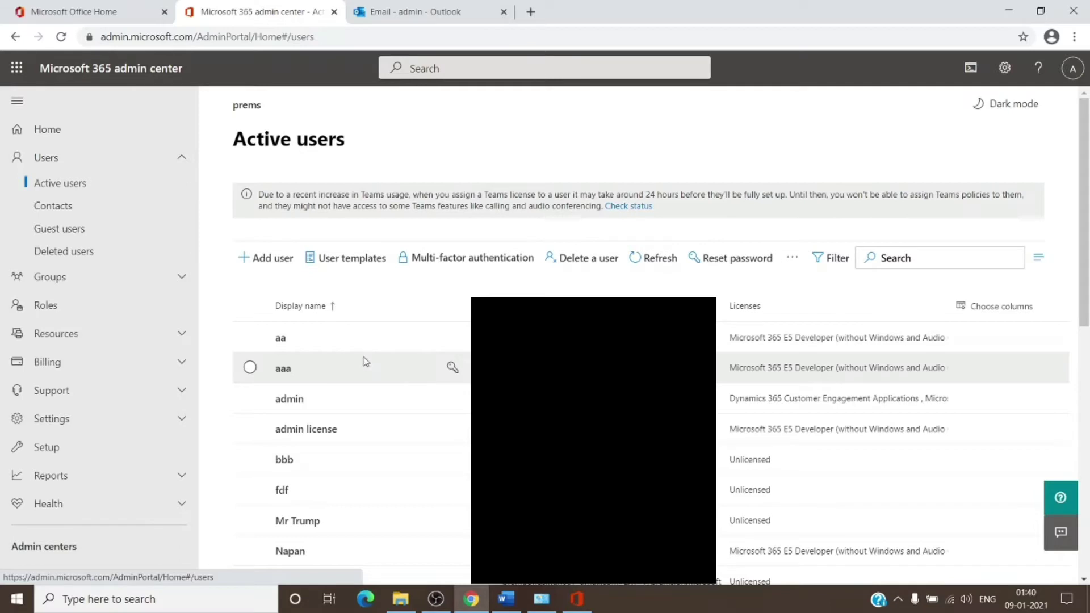
pyautogui.click(84, 210)
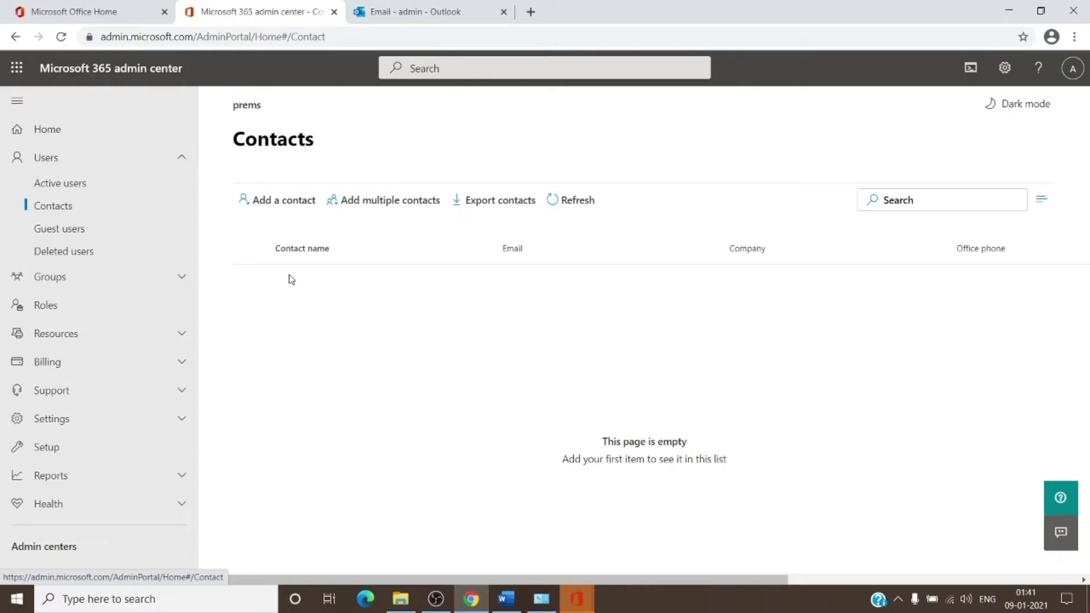
pyautogui.click(119, 241)
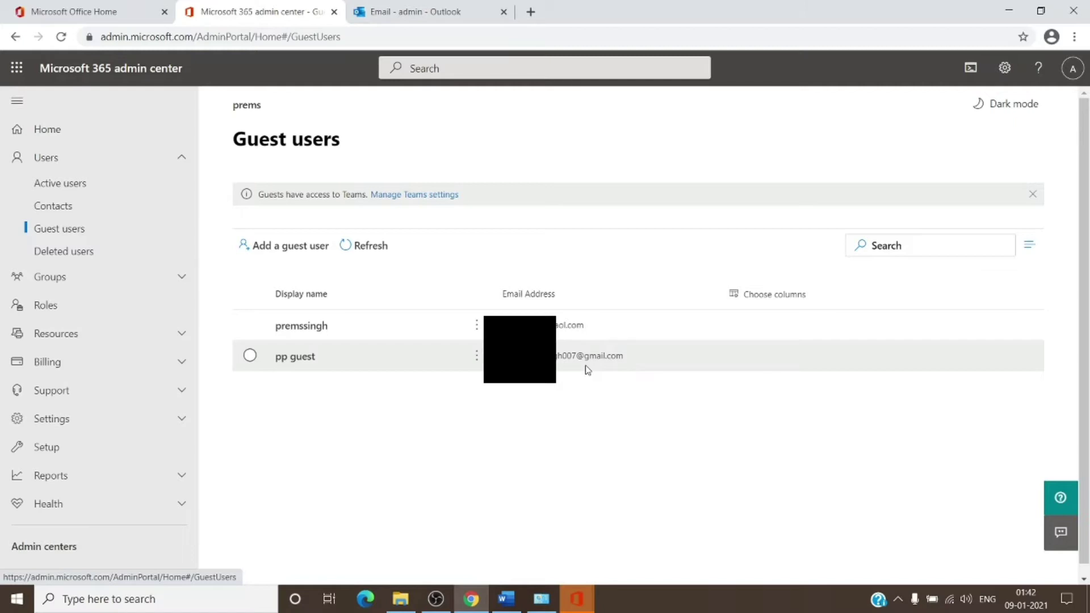
pyautogui.click(81, 253)
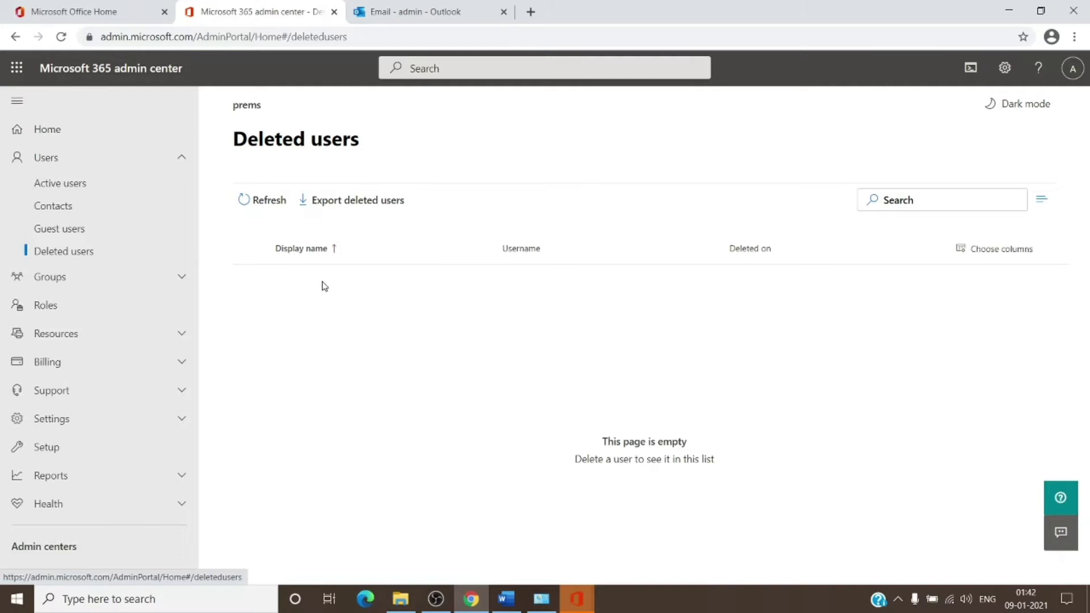
# - View the Active groups list, followed by the Azure AD admin roles and their descriptions down to the end of the Roles page
pyautogui.click(181, 277)
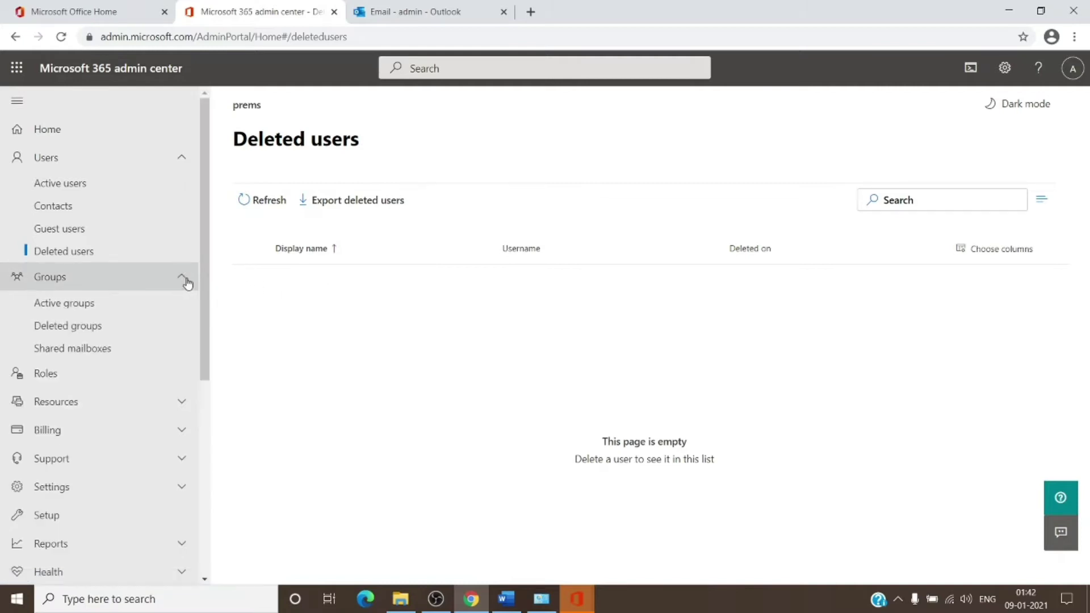
pyautogui.click(150, 304)
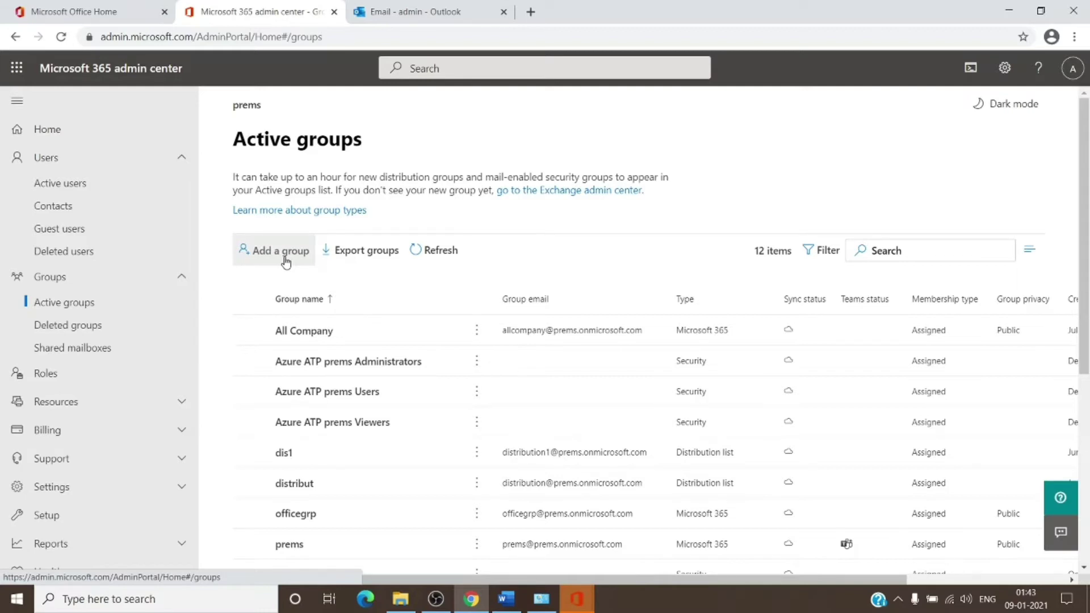
pyautogui.click(101, 373)
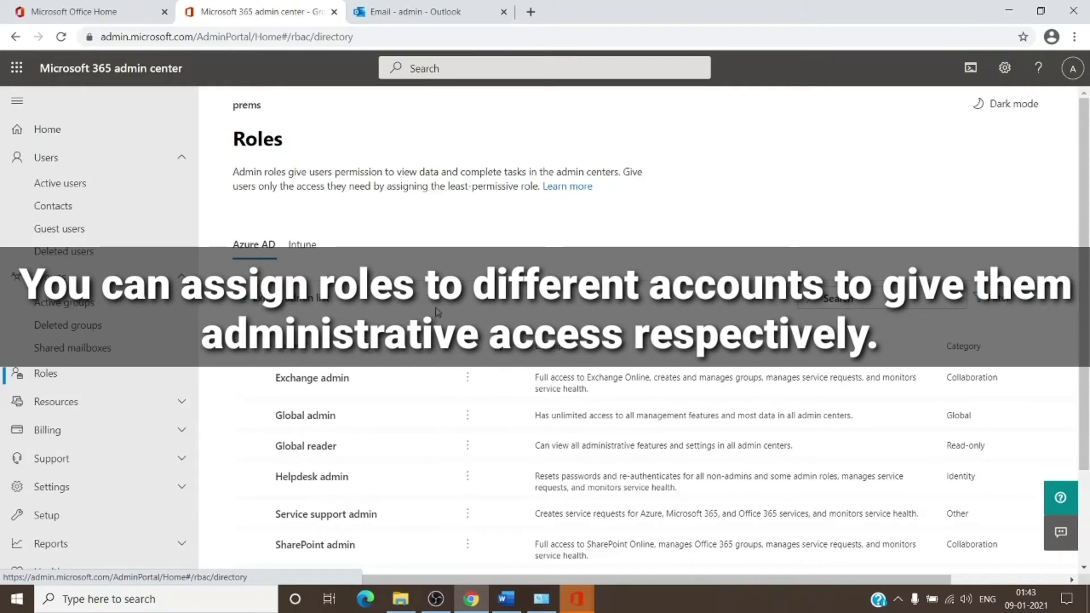
pyautogui.scroll(-3, 437, 313)
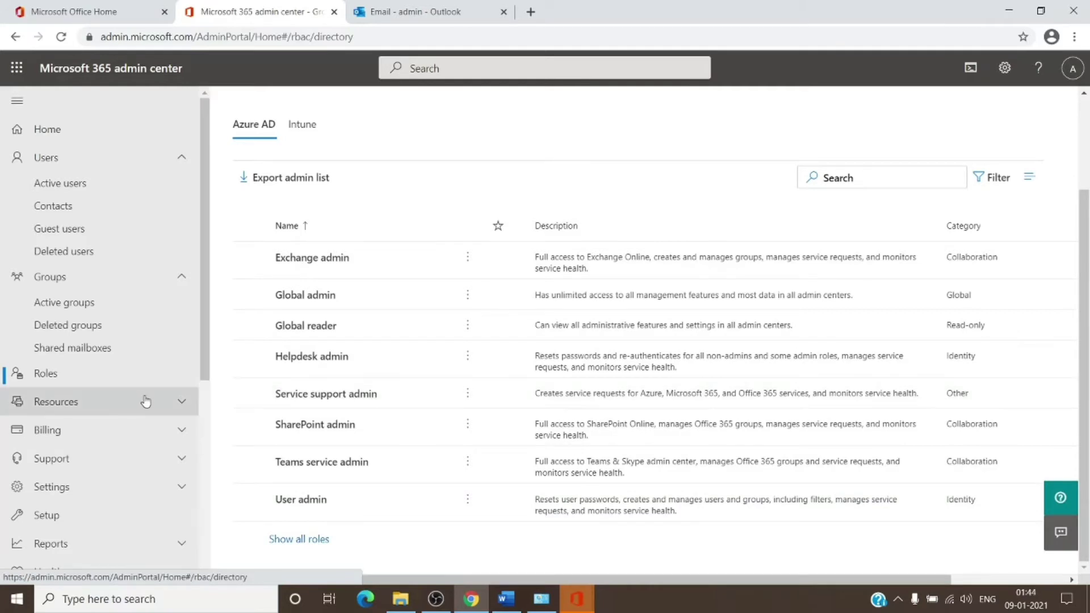
# - Expand the Resources section and view the Rooms & equipment page and the Sites list
pyautogui.click(177, 402)
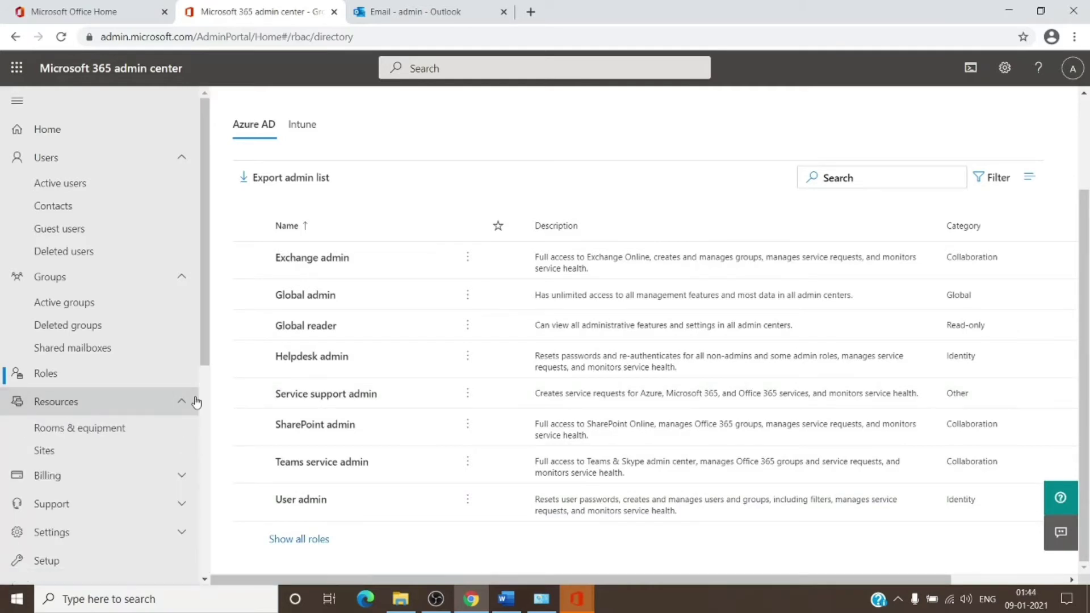
pyautogui.click(125, 428)
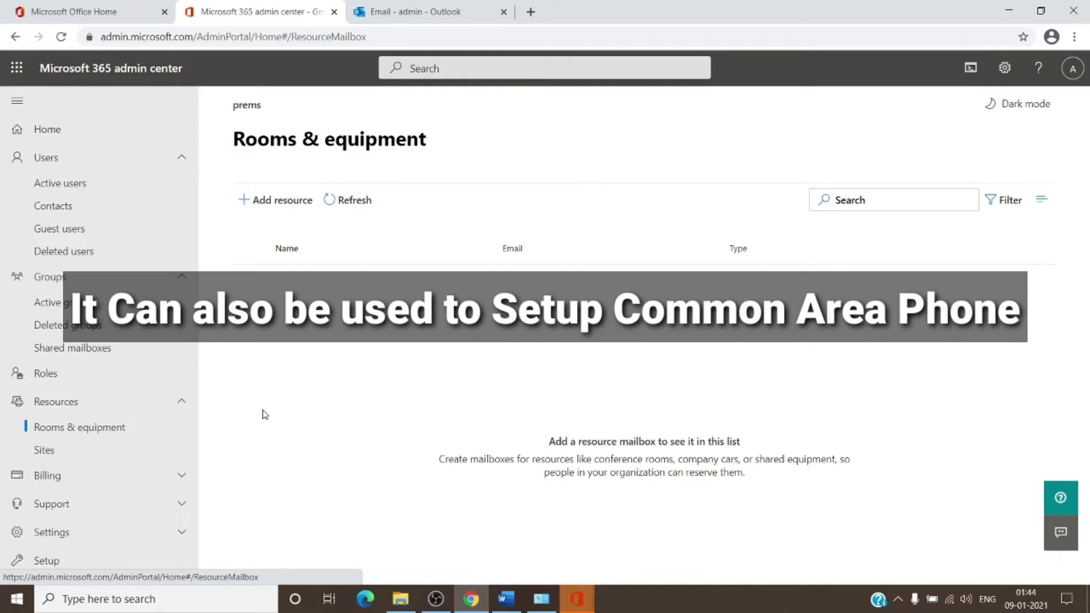
pyautogui.click(94, 456)
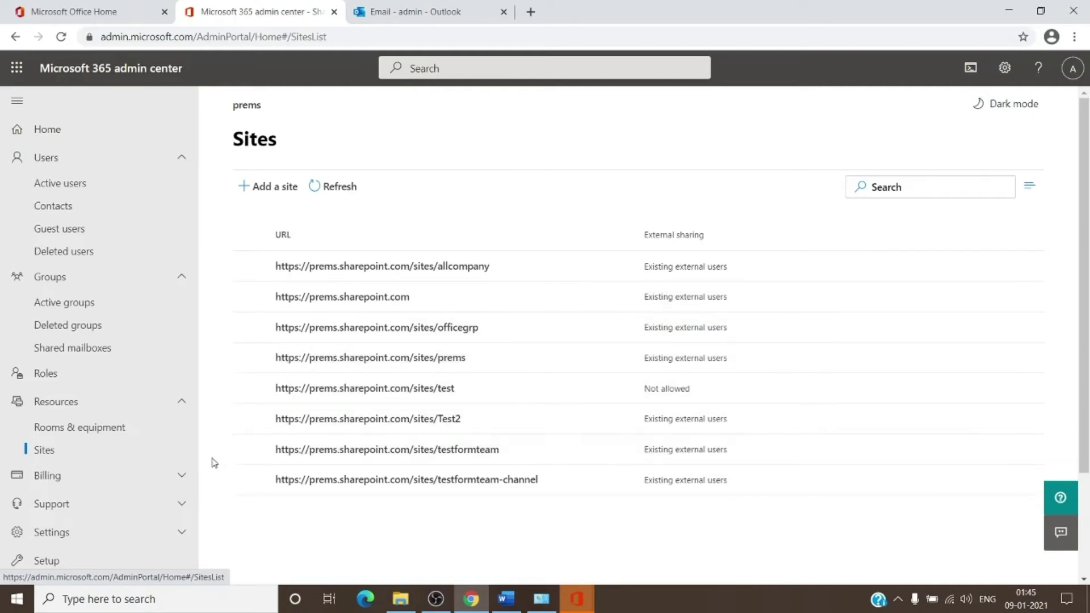
# - Expand the Billing and Support sections to look over the pages each one offers
pyautogui.click(121, 478)
pyautogui.scroll(-2, 182, 420)
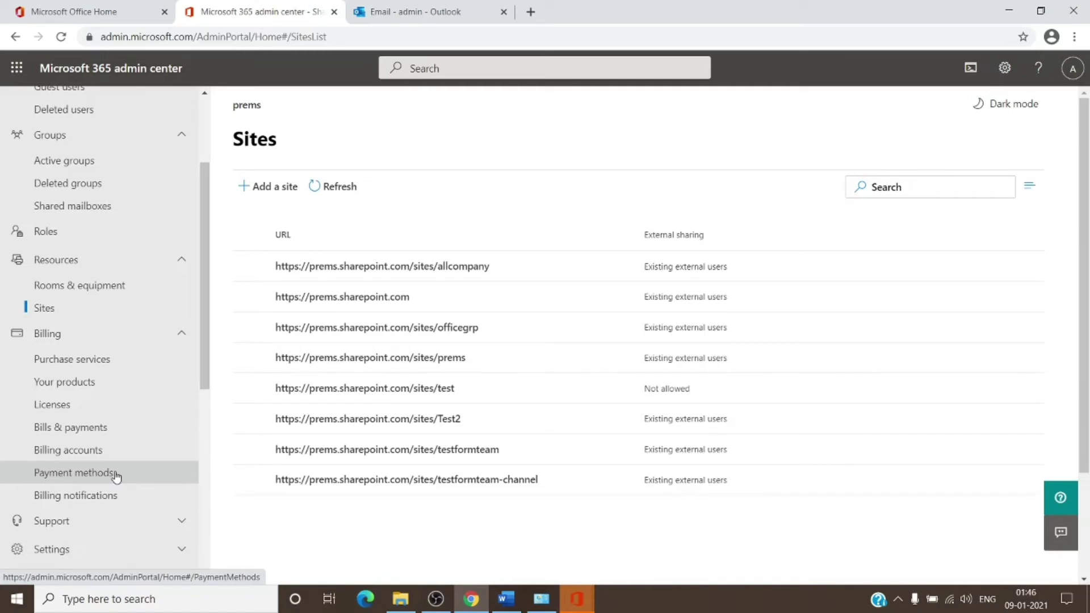
pyautogui.scroll(-1, 116, 476)
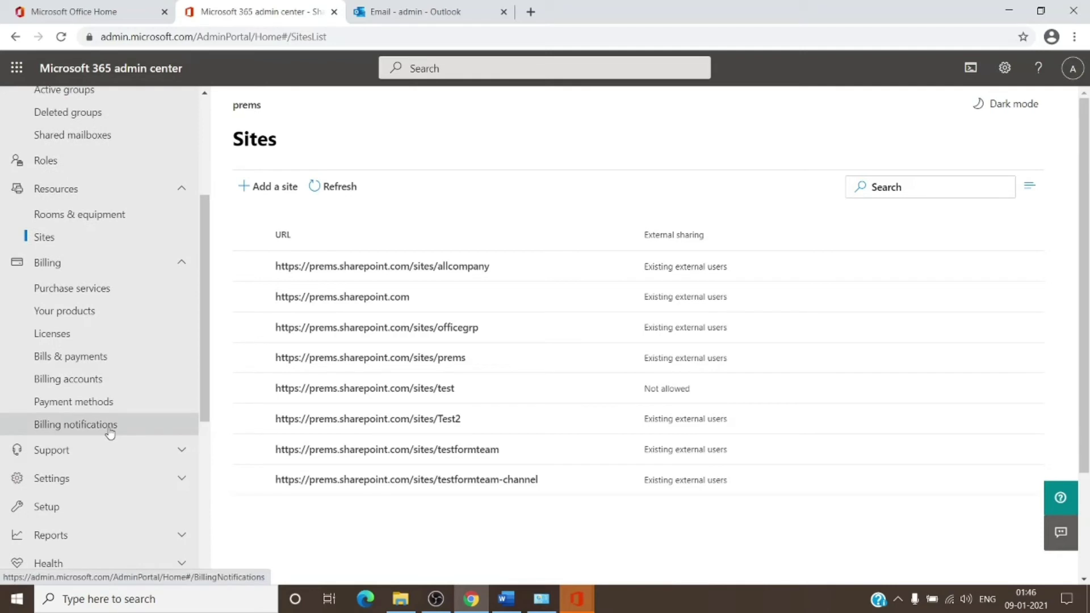
pyautogui.scroll(-1, 110, 432)
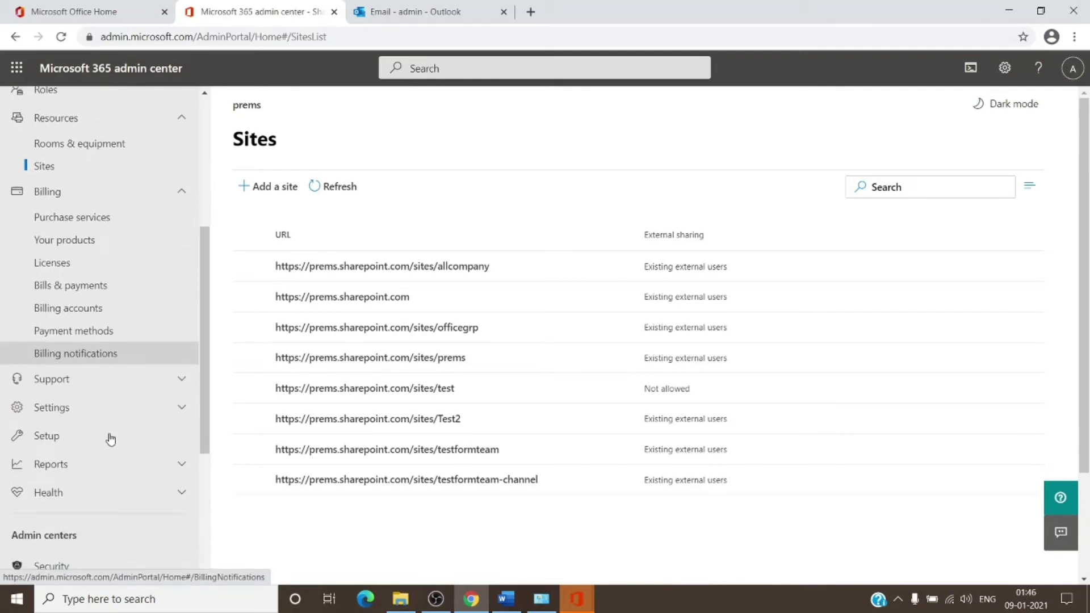
pyautogui.click(149, 388)
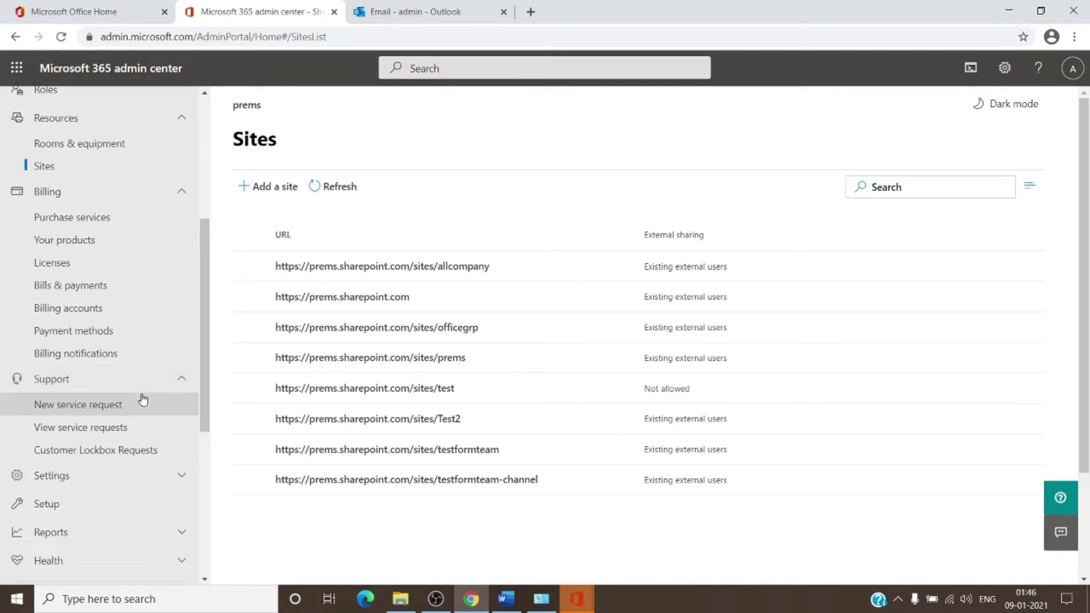
# - Expand the Settings section and view the Domains page and the Search & intelligence insights
pyautogui.scroll(-1, 148, 405)
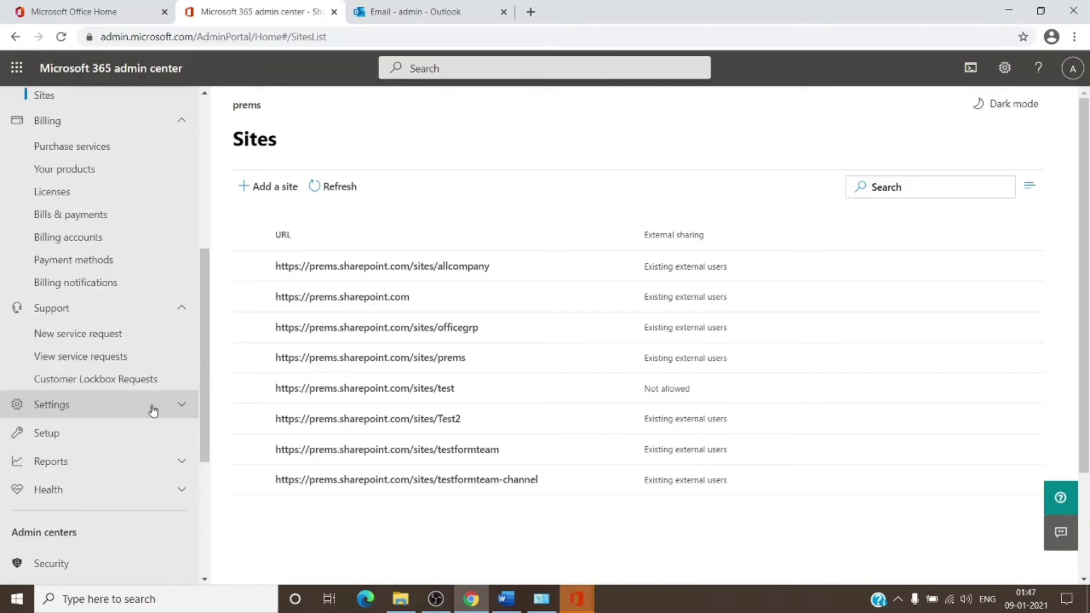
pyautogui.click(152, 409)
pyautogui.scroll(-1, 151, 409)
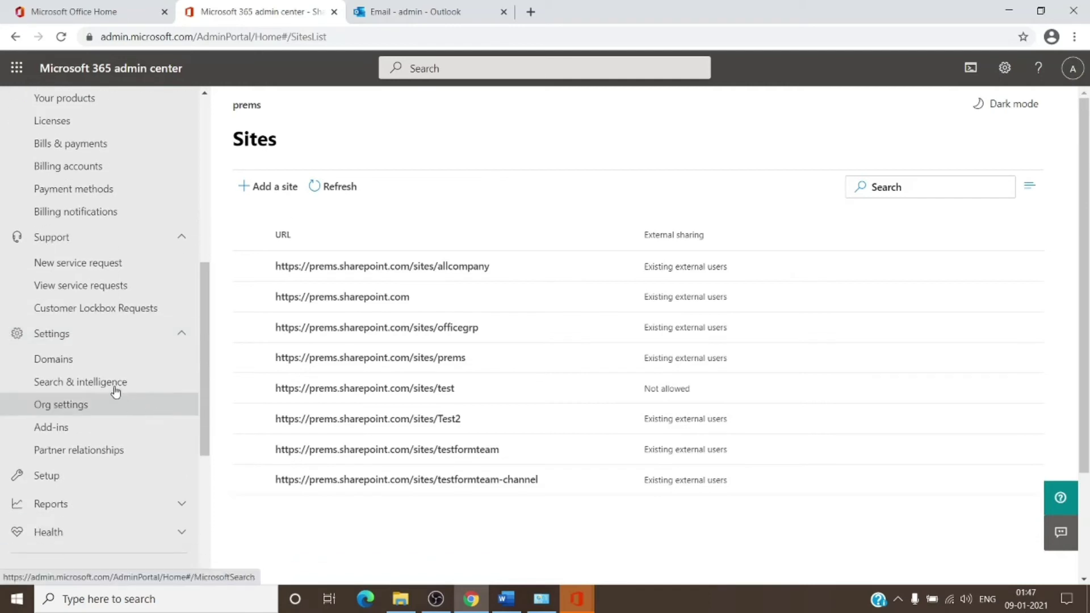
pyautogui.click(110, 366)
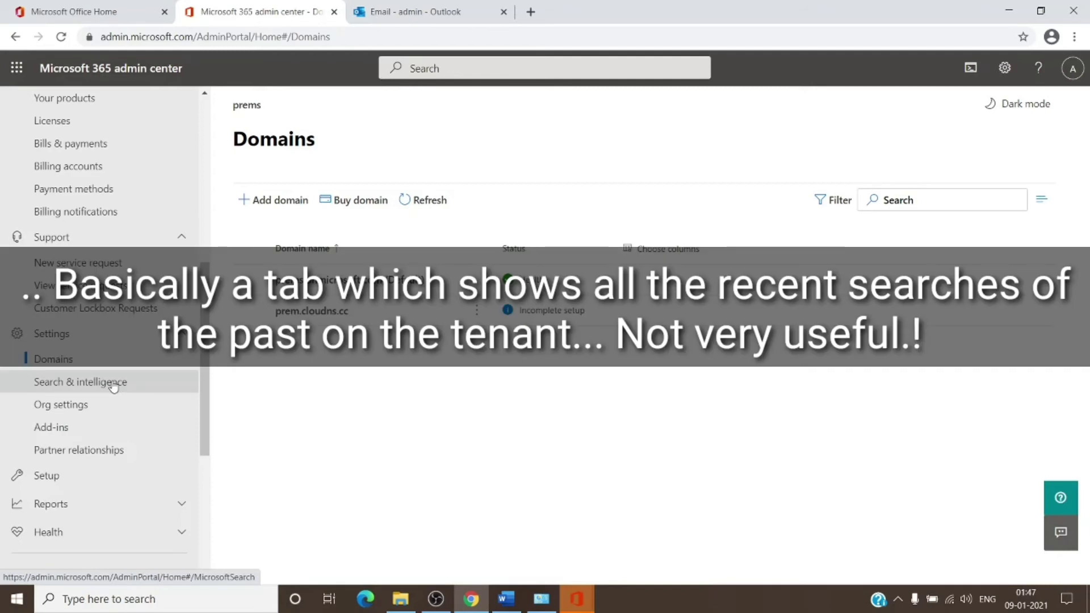
pyautogui.click(113, 387)
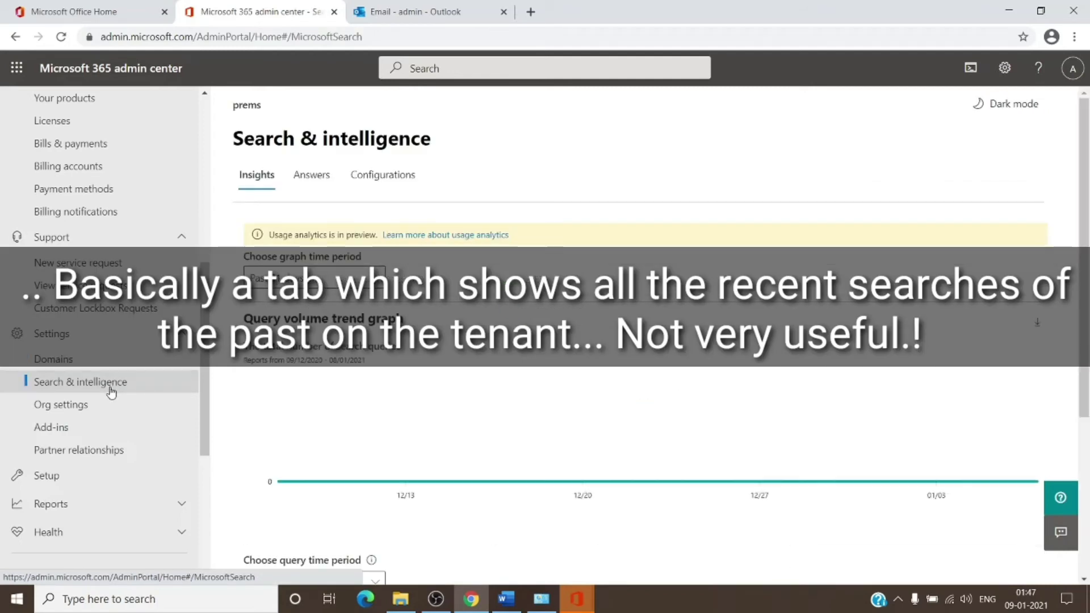
# - Open Org settings and look through the complete list of services, from Azure Speech Services to Whiteboard
pyautogui.click(105, 406)
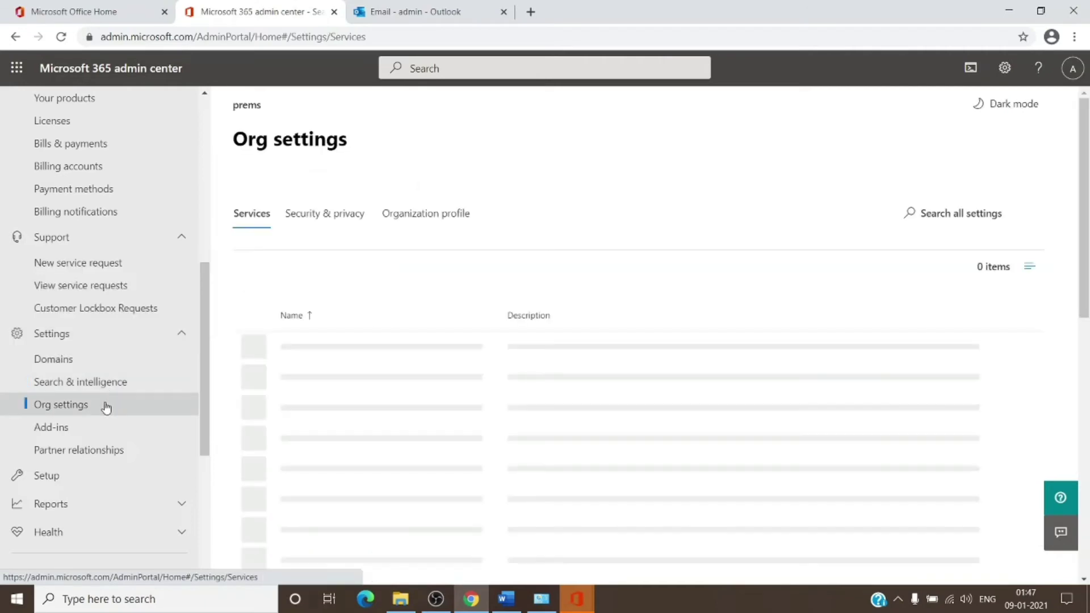
pyautogui.scroll(-1, 414, 353)
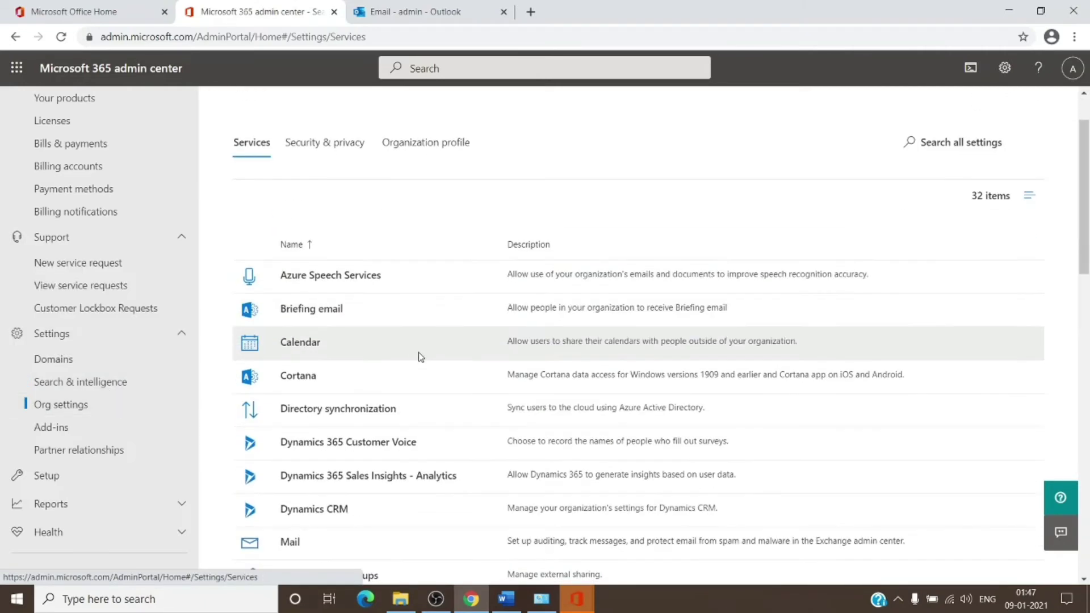
pyautogui.scroll(-2, 420, 361)
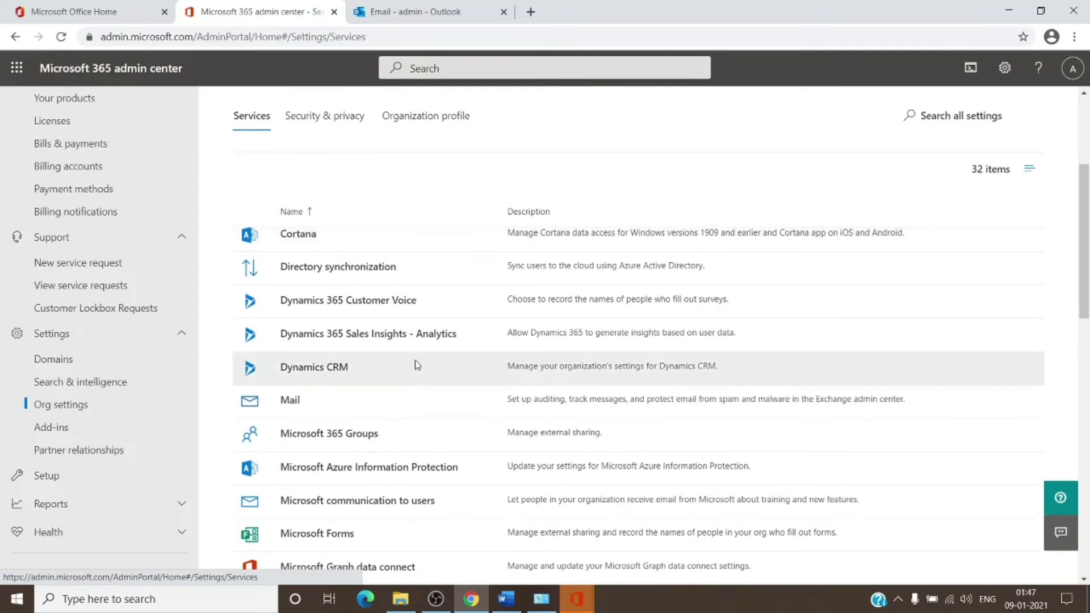
pyautogui.scroll(-1, 417, 365)
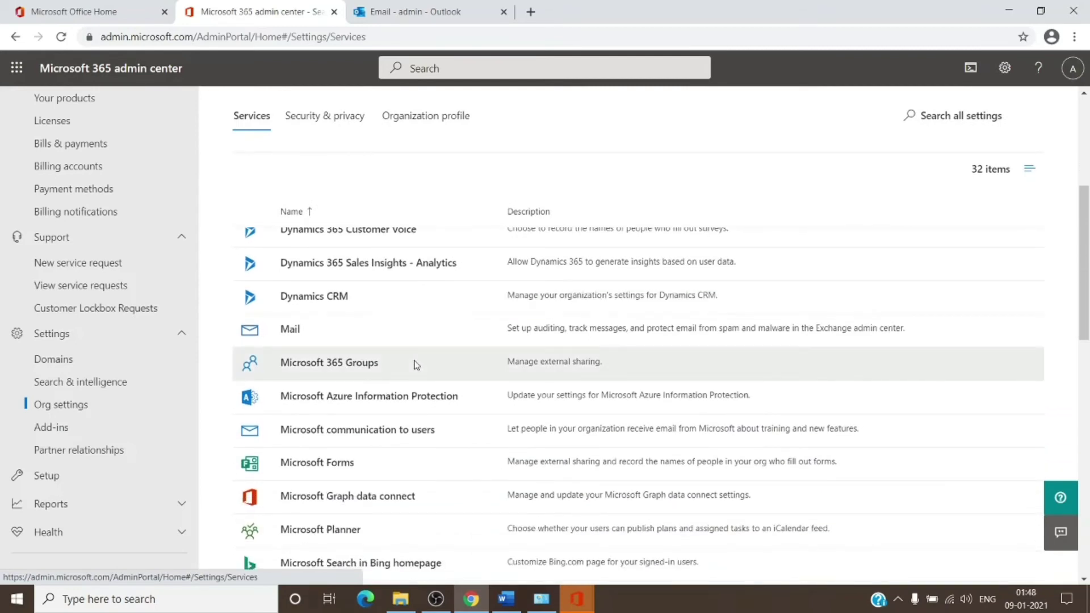
pyautogui.scroll(-3, 416, 365)
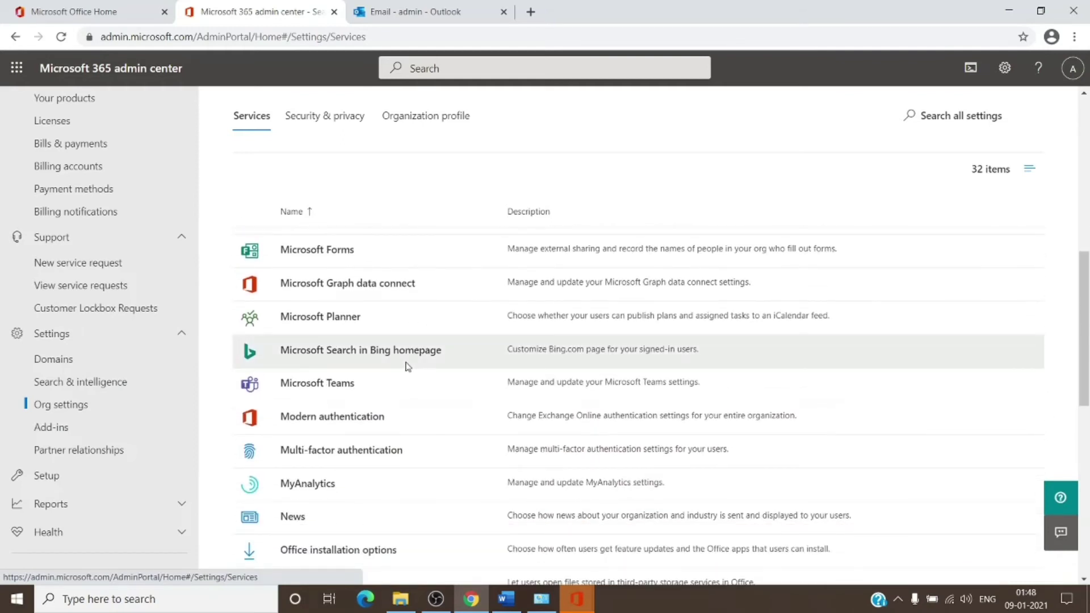
pyautogui.scroll(-5, 407, 366)
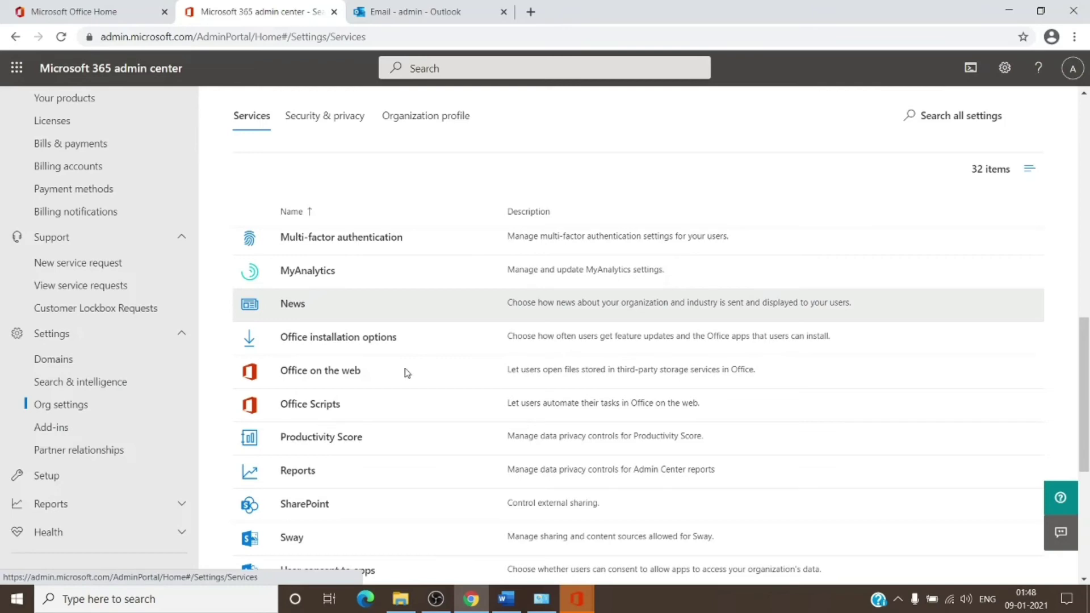
pyautogui.scroll(-5, 407, 373)
pyautogui.scroll(15, 406, 375)
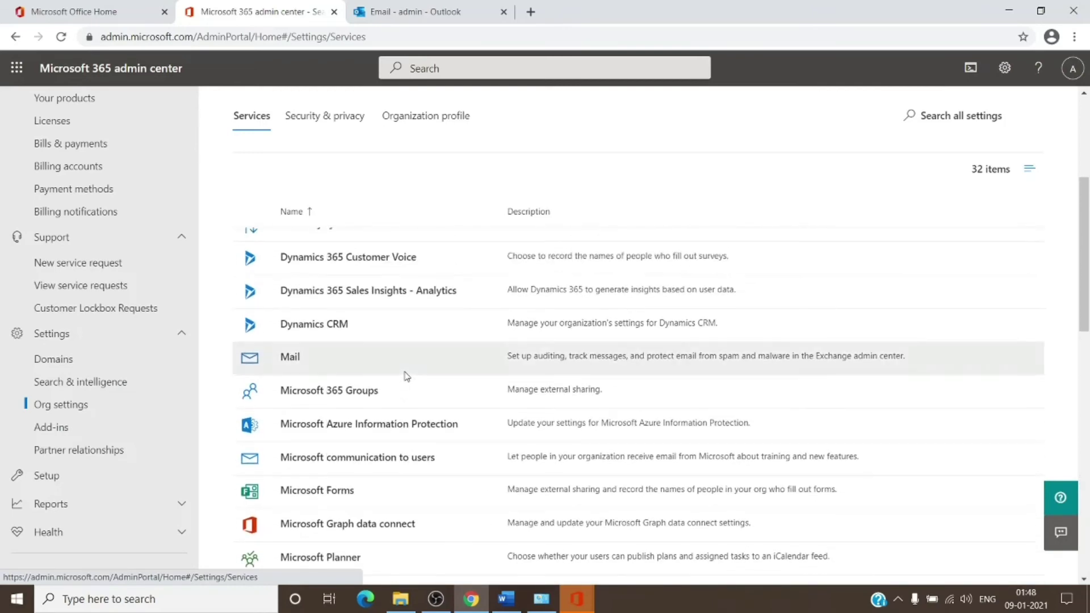
pyautogui.scroll(3, 405, 375)
pyautogui.scroll(-6, 407, 373)
pyautogui.scroll(-8, 406, 373)
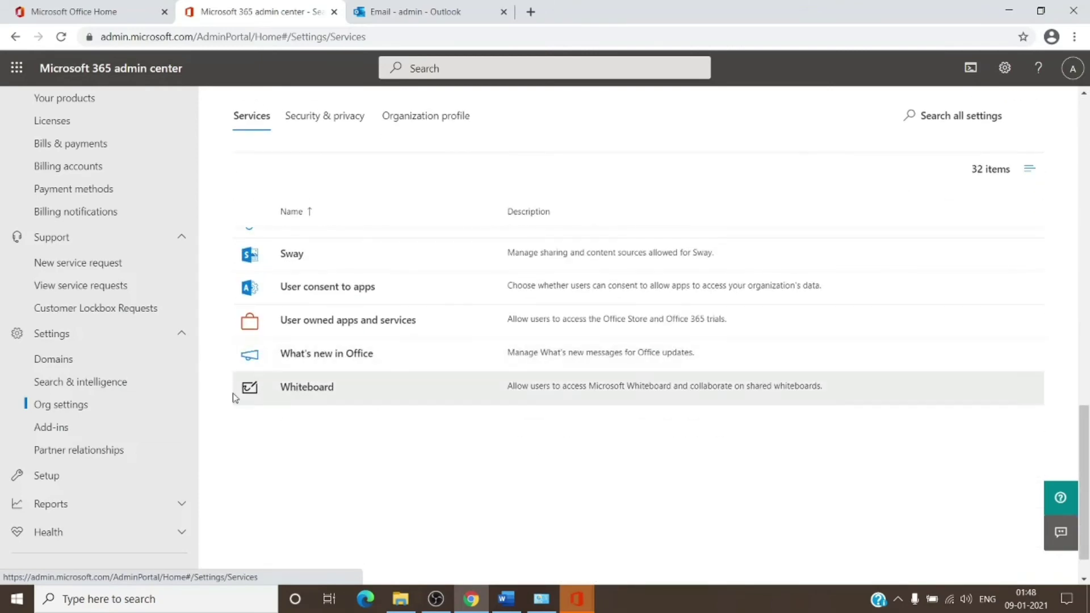
# - View the organization's deployed Add-ins and the Partner relationships page under Settings
pyautogui.click(91, 429)
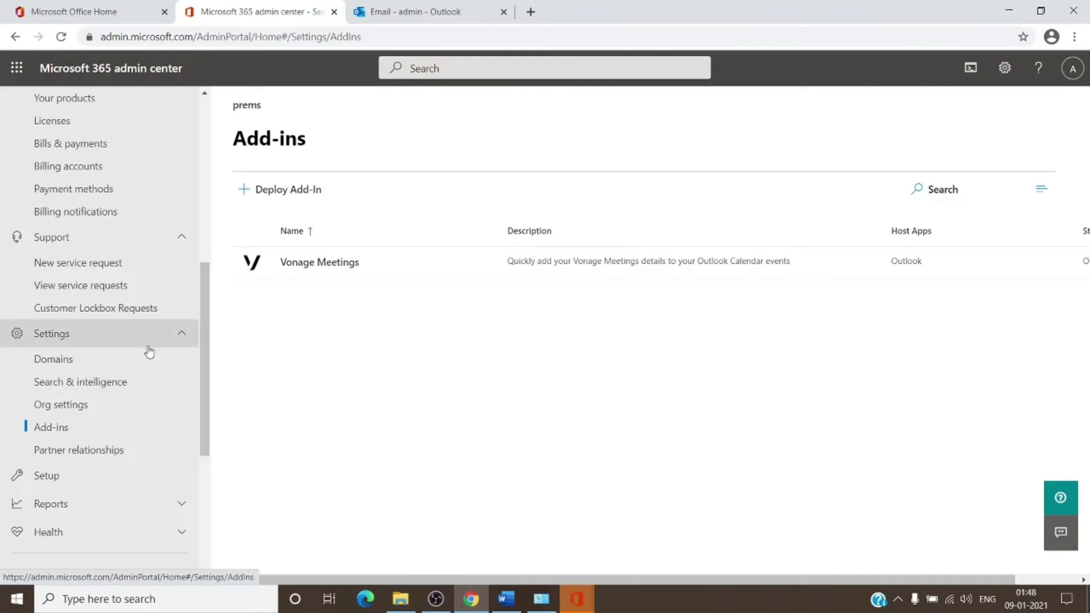
pyautogui.scroll(-1, 146, 350)
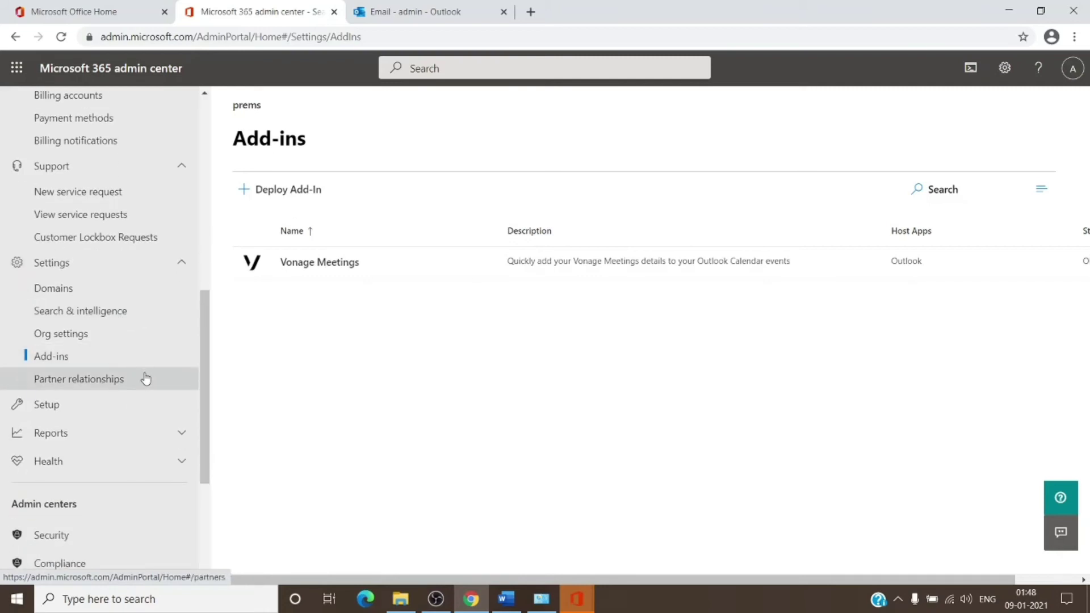
pyautogui.click(146, 379)
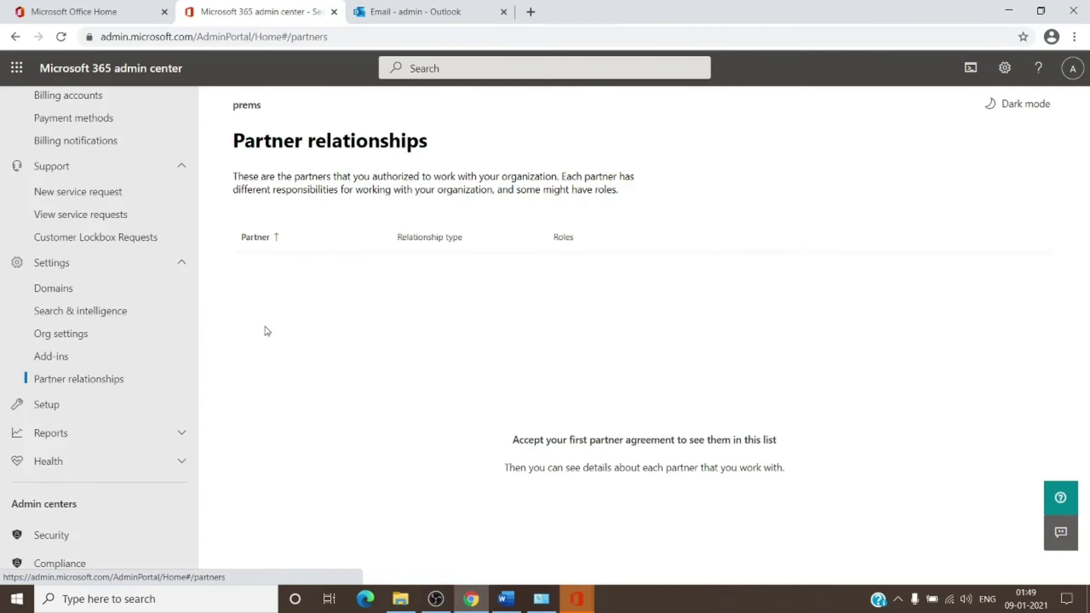
# - Review the Setup page's feature list, view the "Migrate your users' data" details under Migration, and return to the list
pyautogui.click(149, 405)
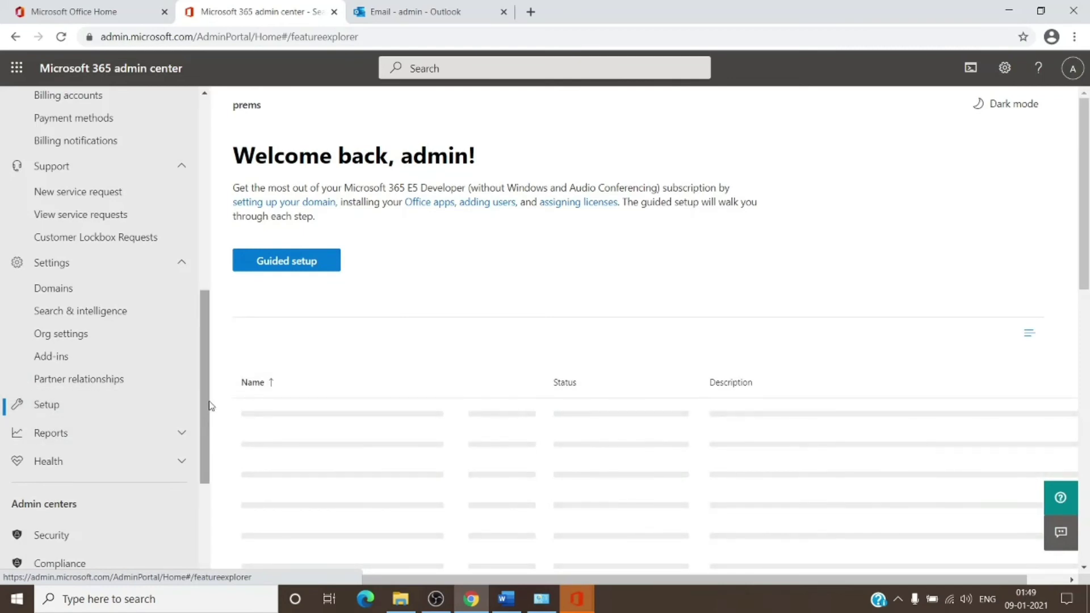
pyautogui.scroll(-3, 420, 354)
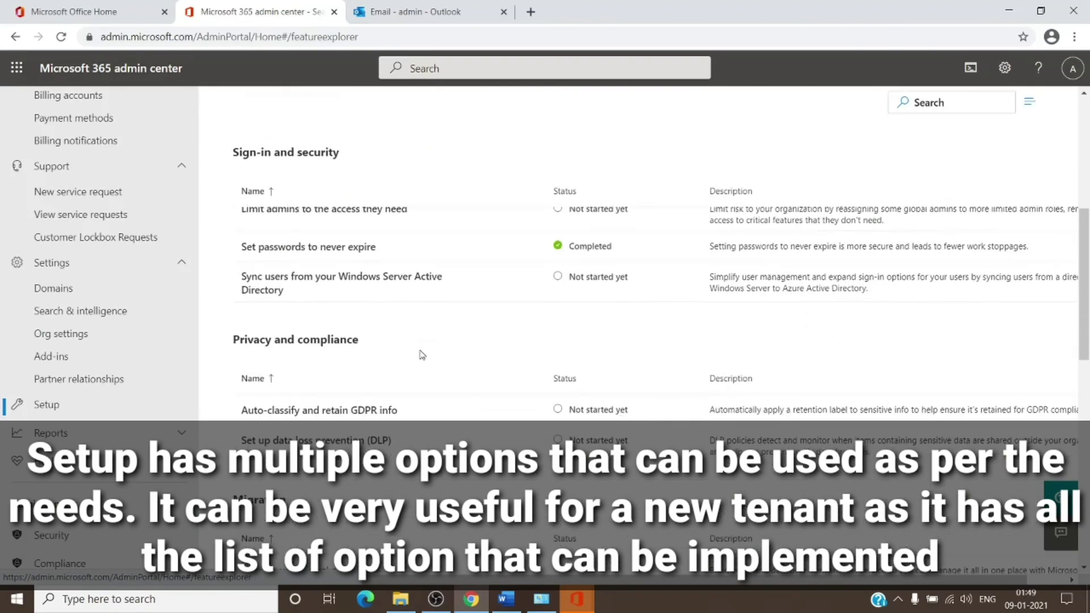
pyautogui.scroll(-3, 418, 356)
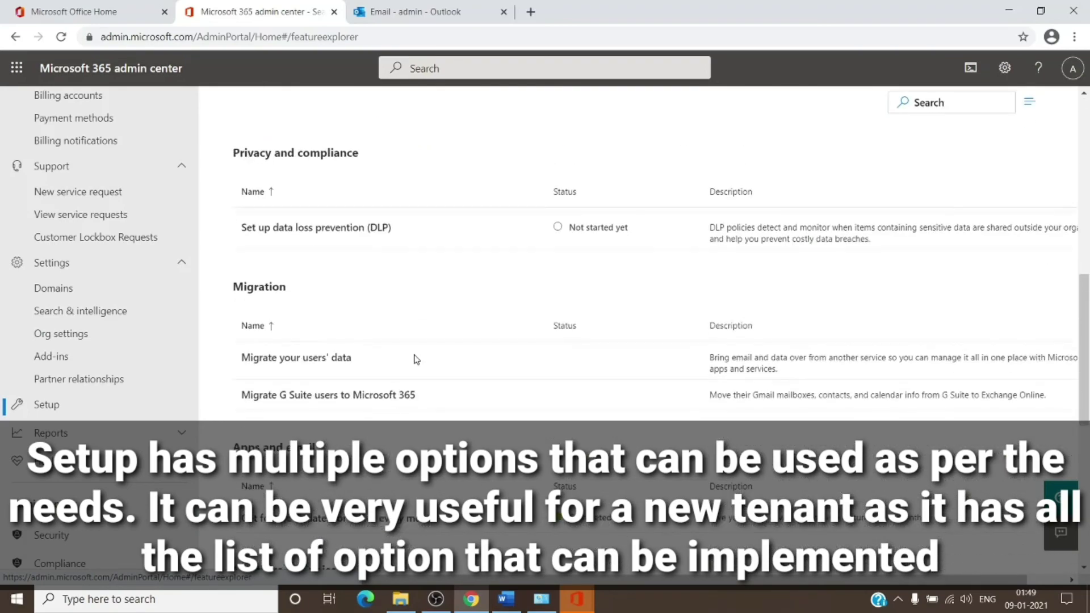
pyautogui.click(323, 360)
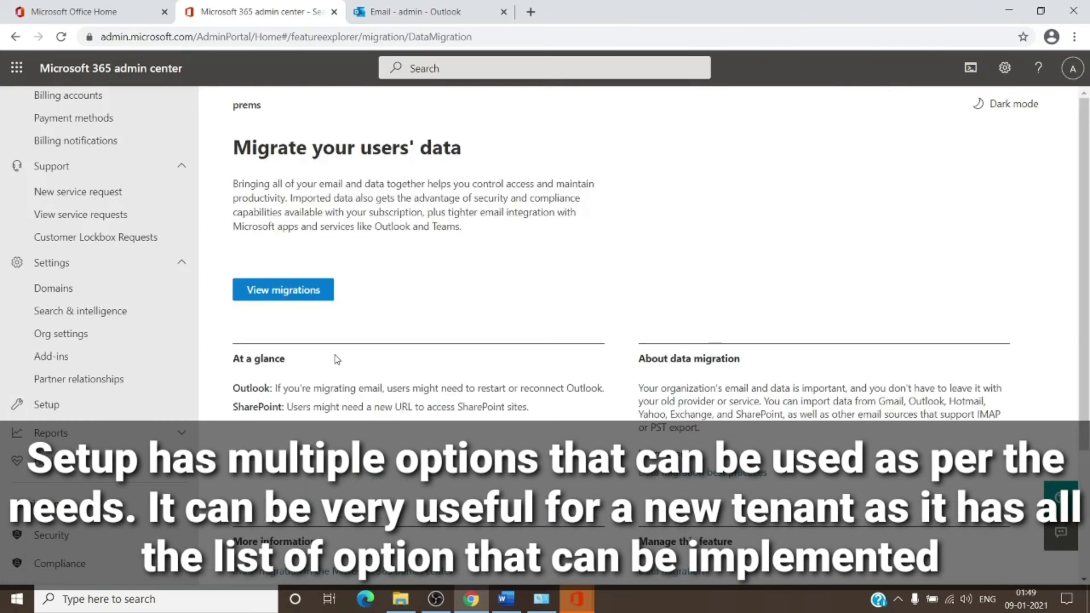
pyautogui.click(16, 37)
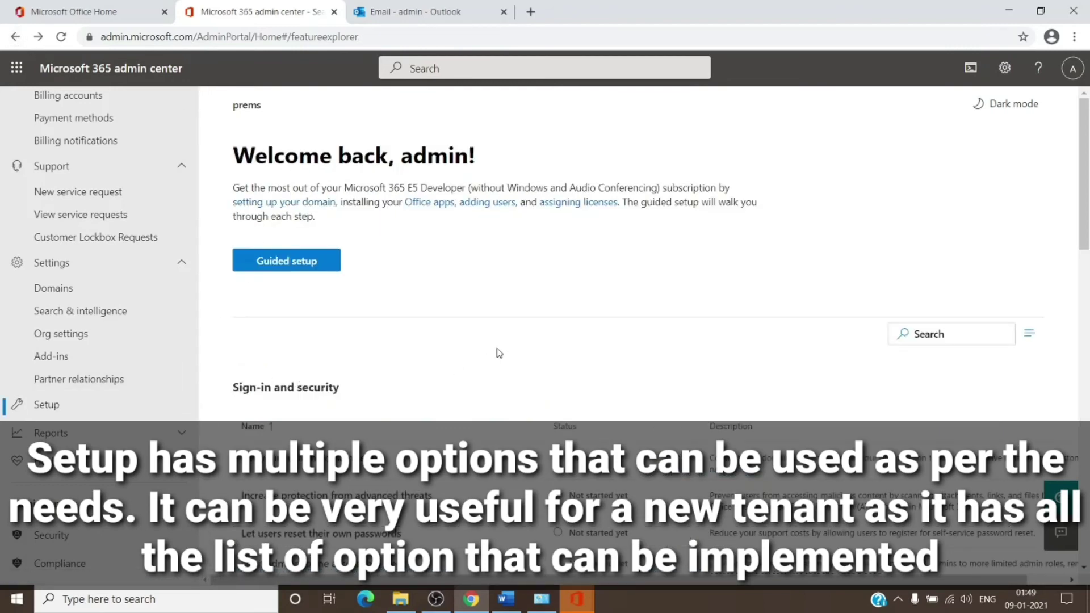
# - Expand the Reports section and view the Productivity Score page
pyautogui.click(151, 434)
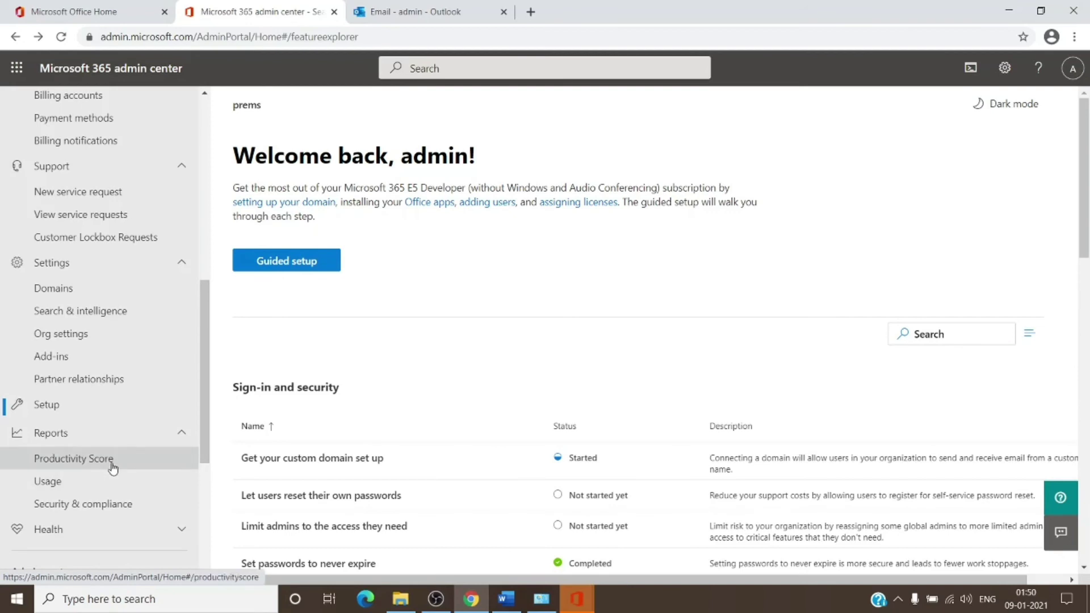
pyautogui.click(113, 465)
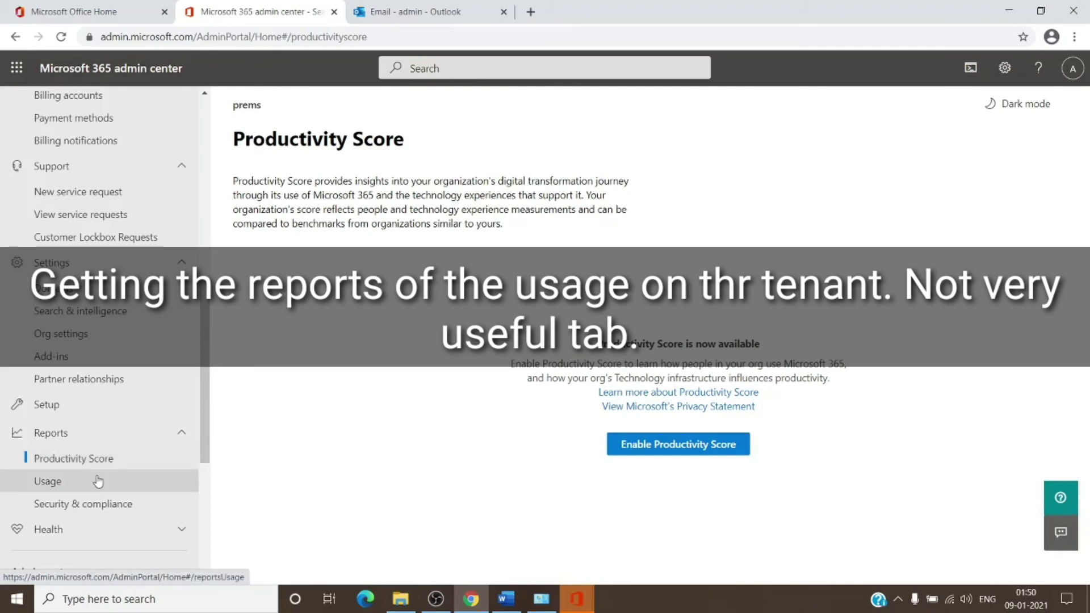
# - Expand the Health section and view Service health for all services and its Incidents list
pyautogui.scroll(-3, 121, 482)
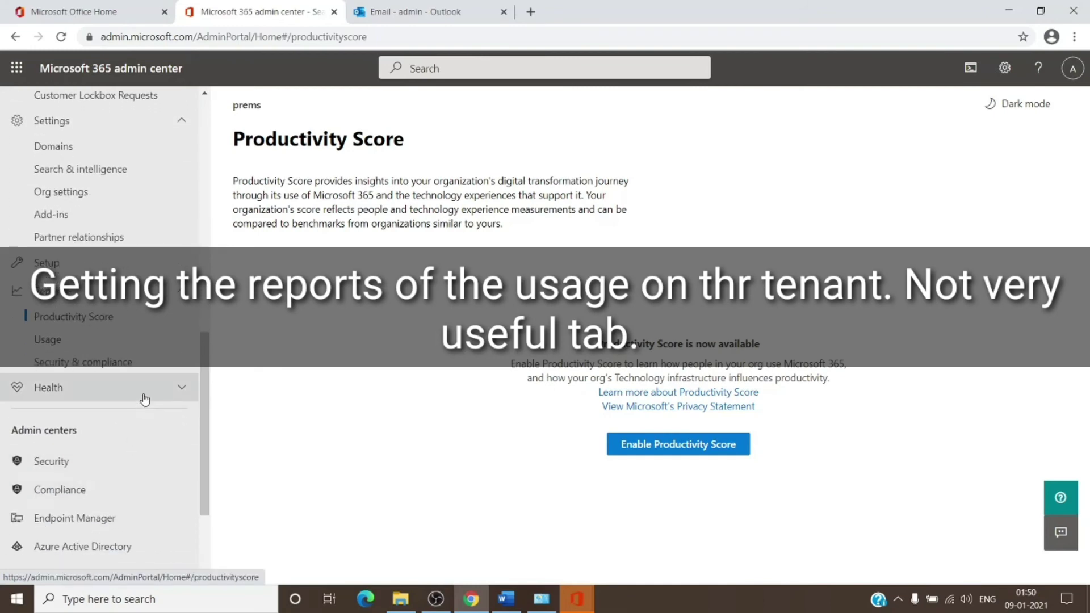
pyautogui.click(182, 388)
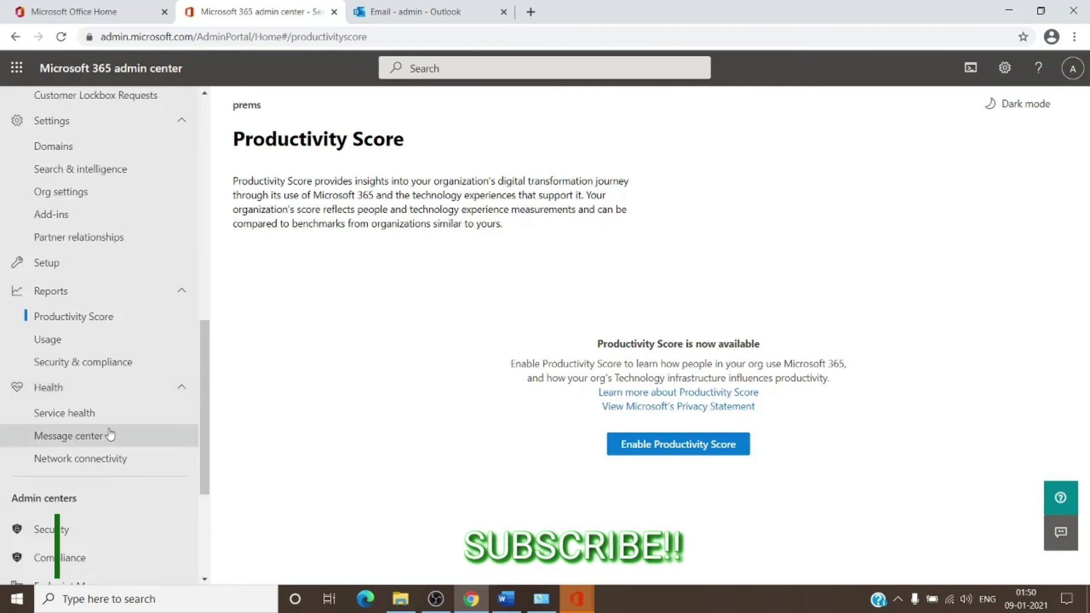
pyautogui.click(102, 414)
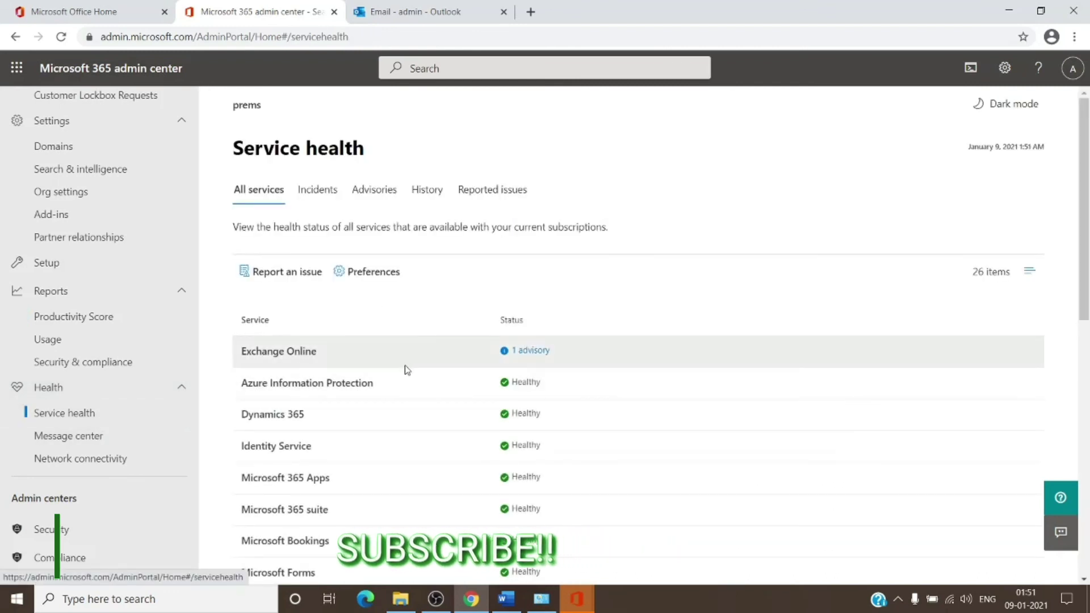
pyautogui.click(322, 193)
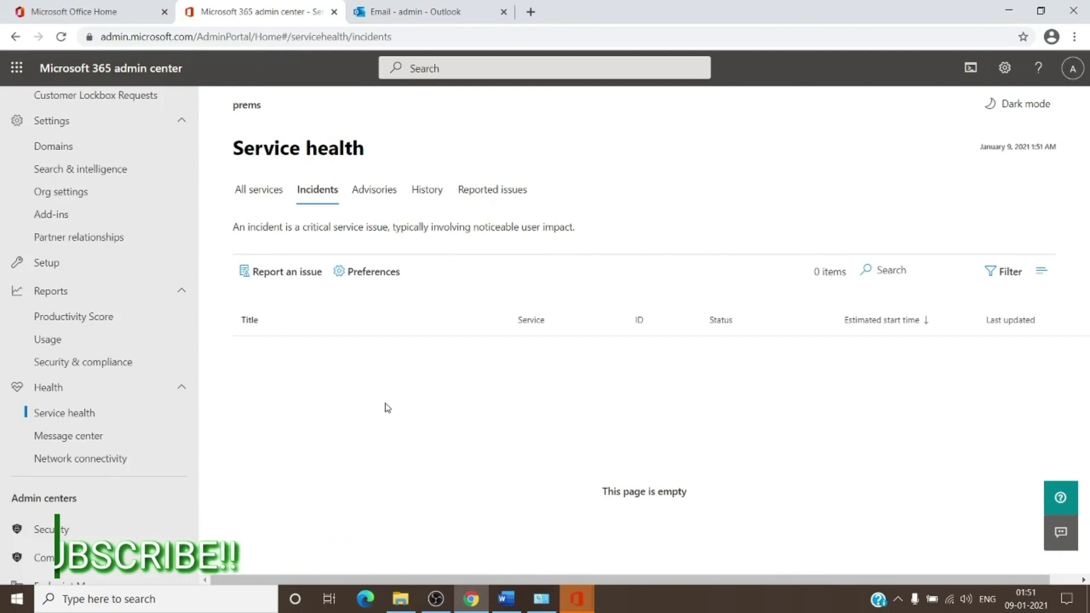
# - View the Message center's active messages and look over the Admin centers listed in the navigation, from Security to All admin centers
pyautogui.click(108, 436)
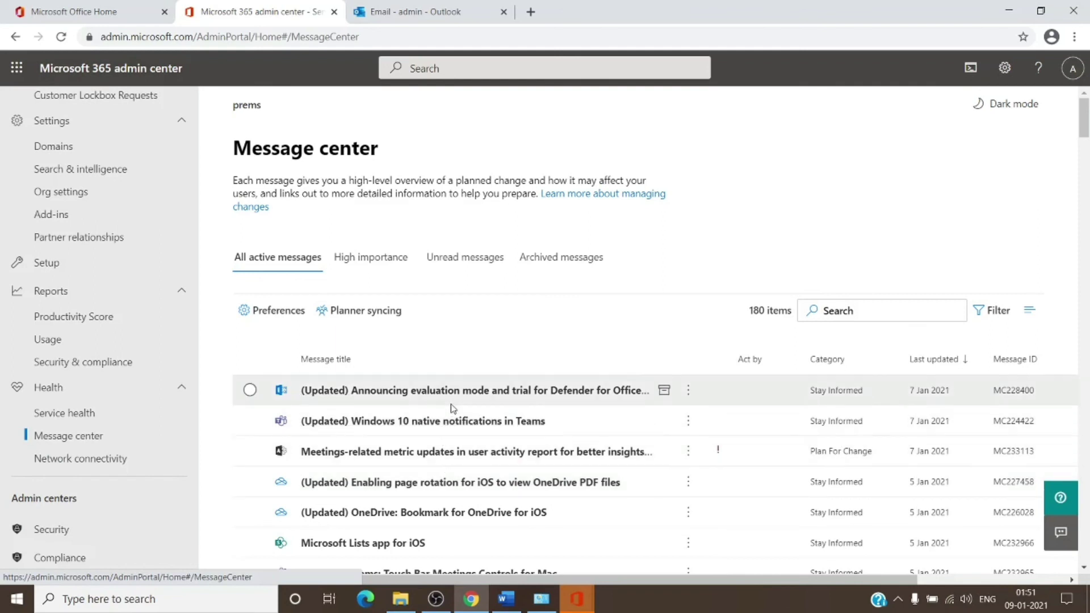
pyautogui.scroll(-3, 149, 404)
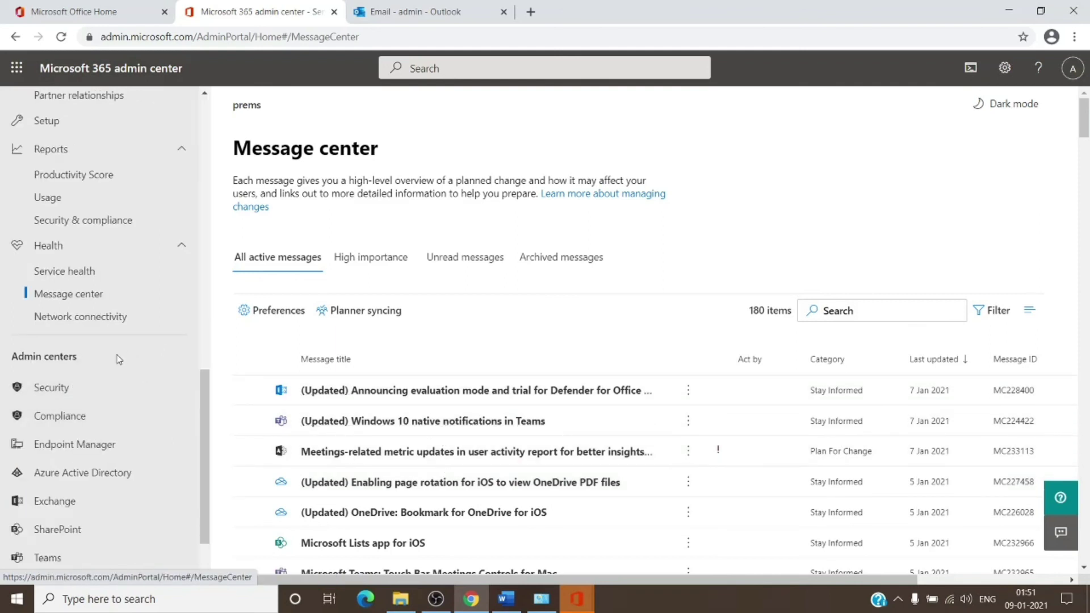
pyautogui.scroll(-2, 126, 358)
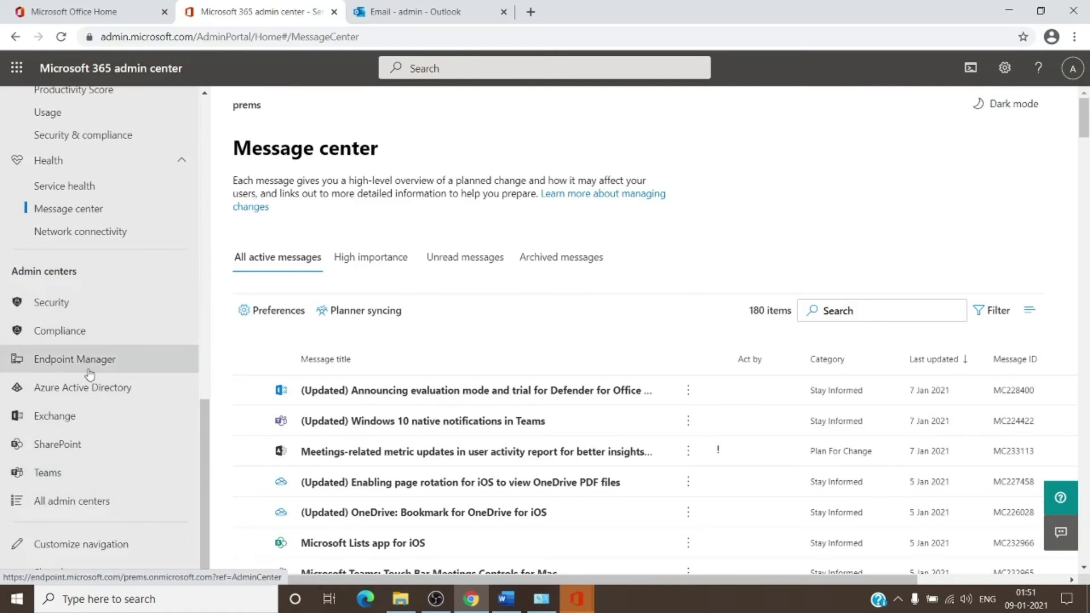
pyautogui.scroll(10, 179, 413)
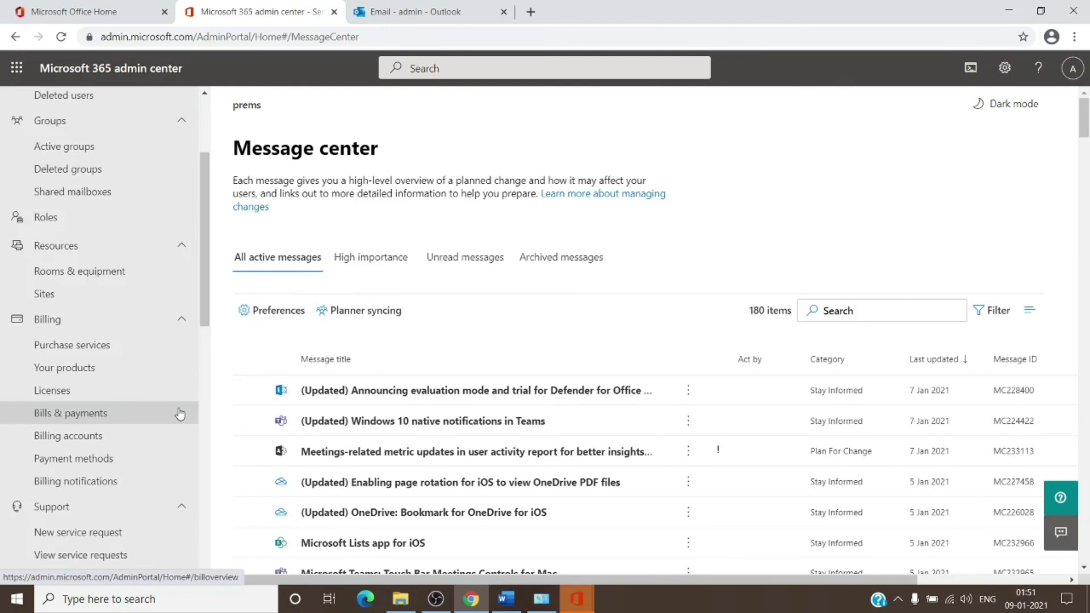